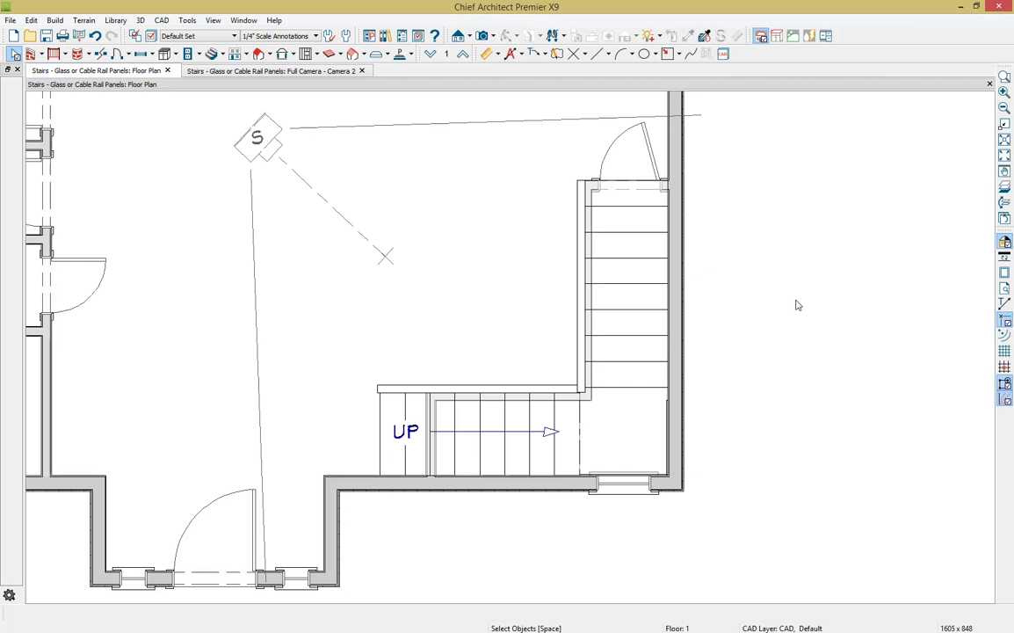
# Step: Briefly view the 3D camera, then select the lower run, landing and upper stair run in the floor plan
pyautogui.click(287, 70)
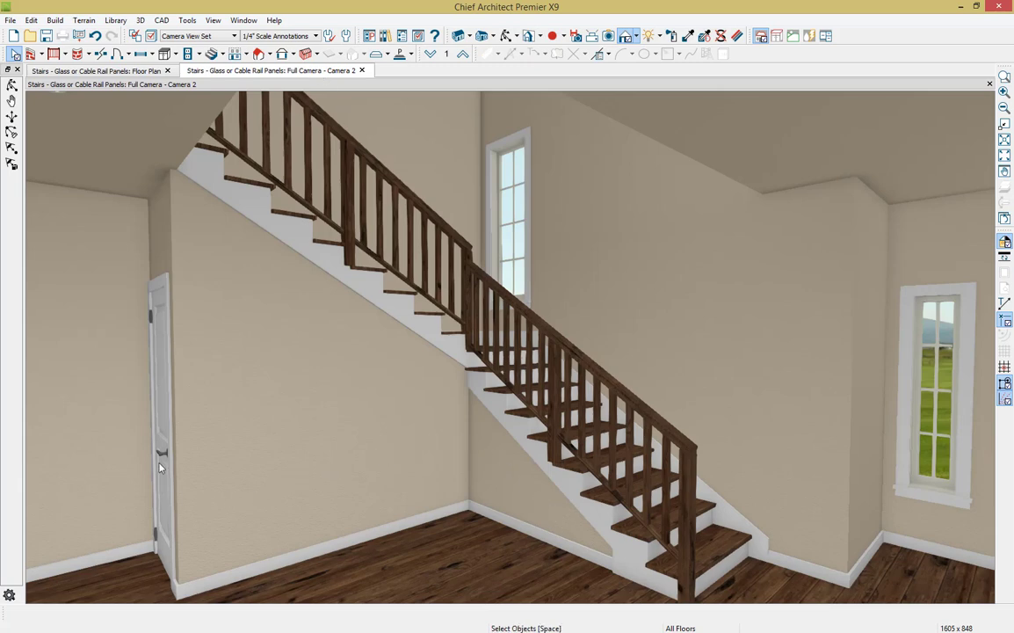
pyautogui.click(109, 65)
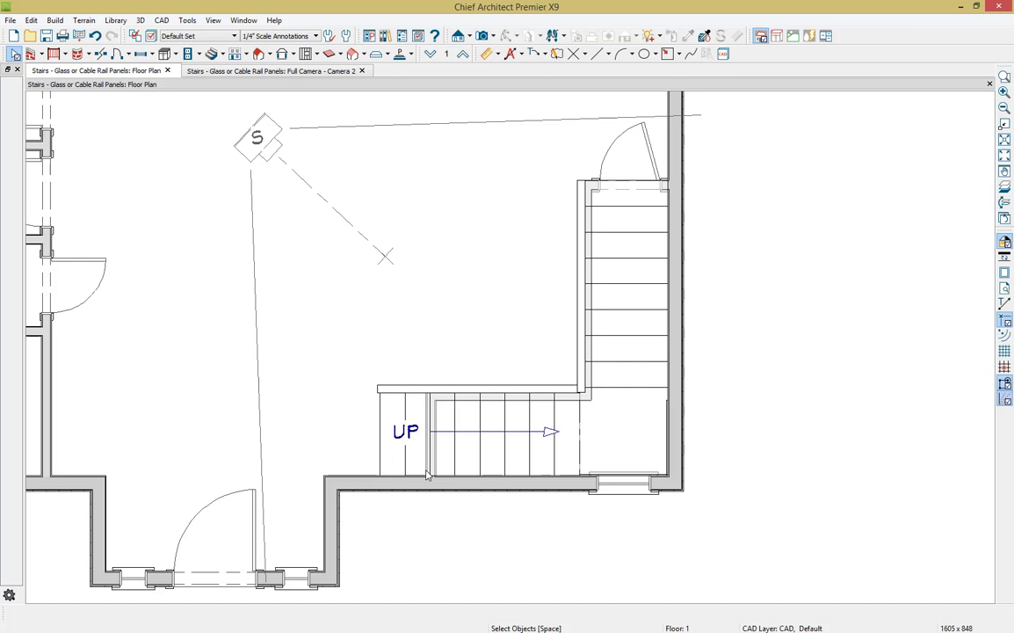
pyautogui.click(485, 455)
pyautogui.keyDown('shift'); pyautogui.click(625, 448); pyautogui.keyUp('shift')
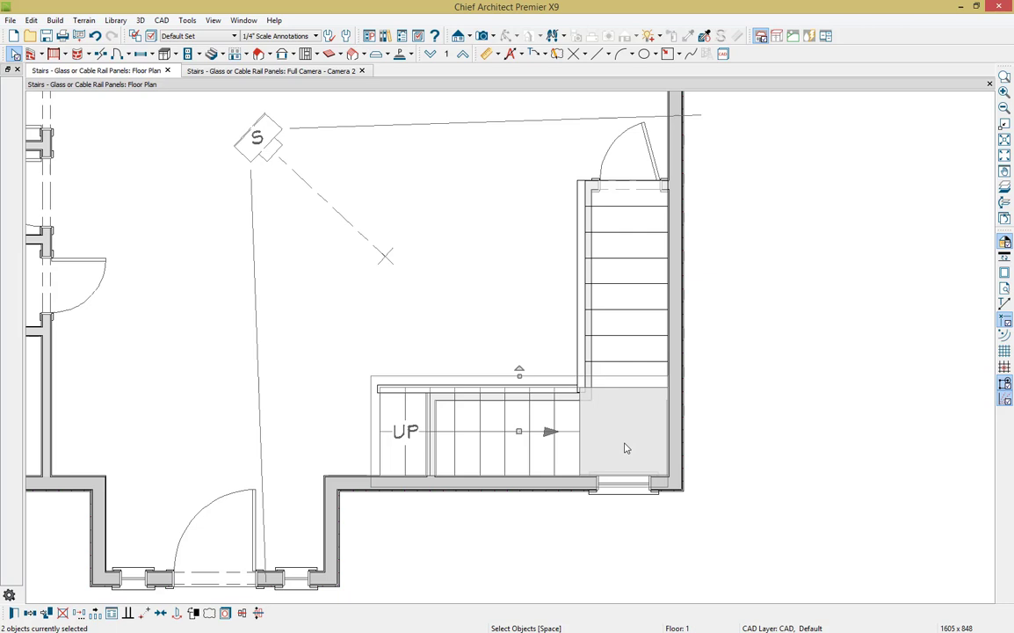
pyautogui.keyDown('shift'); pyautogui.click(625, 309); pyautogui.keyUp('shift')
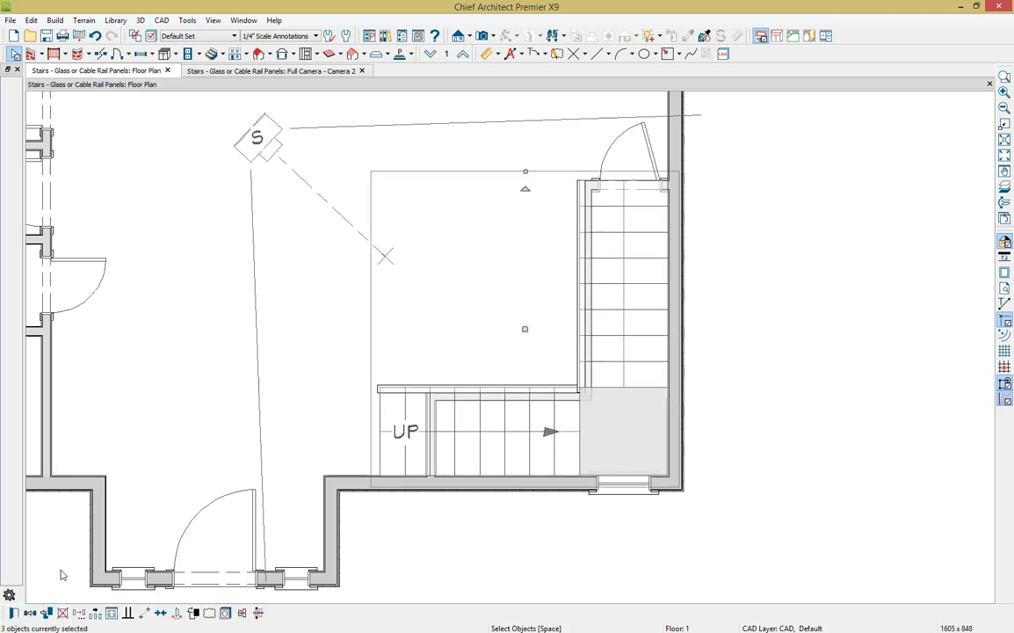
# Step: Check the fill style in the selected stairs' specification and close it unchanged
pyautogui.click(15, 612)
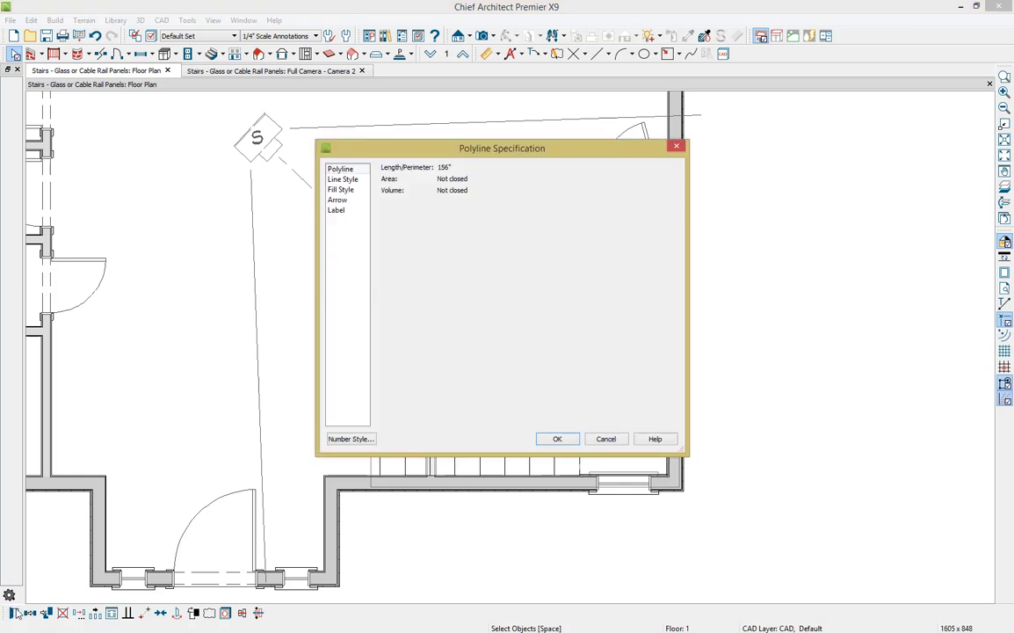
pyautogui.click(339, 190)
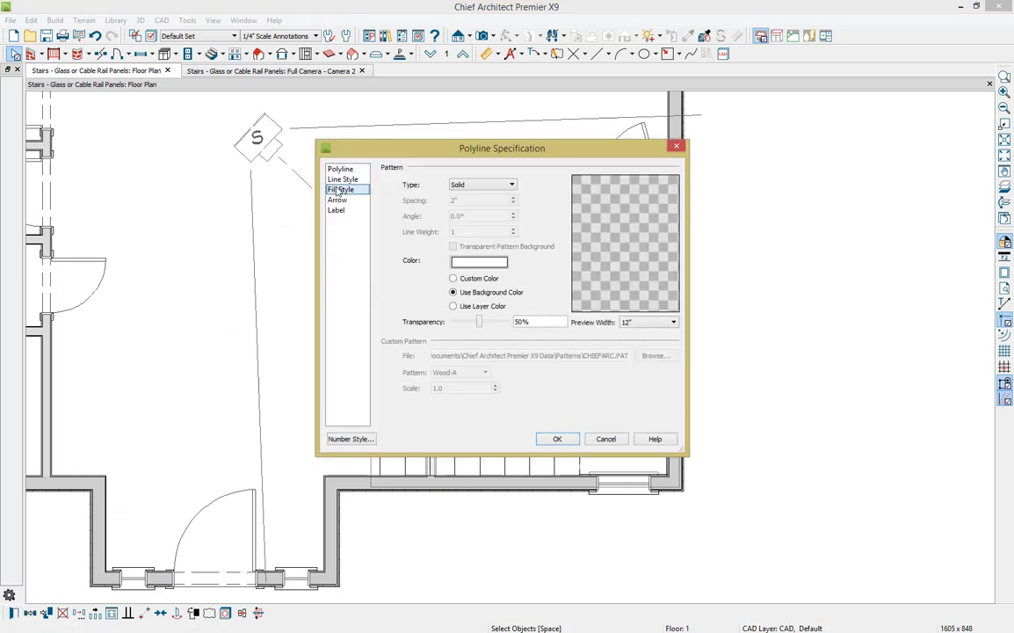
pyautogui.click(606, 439)
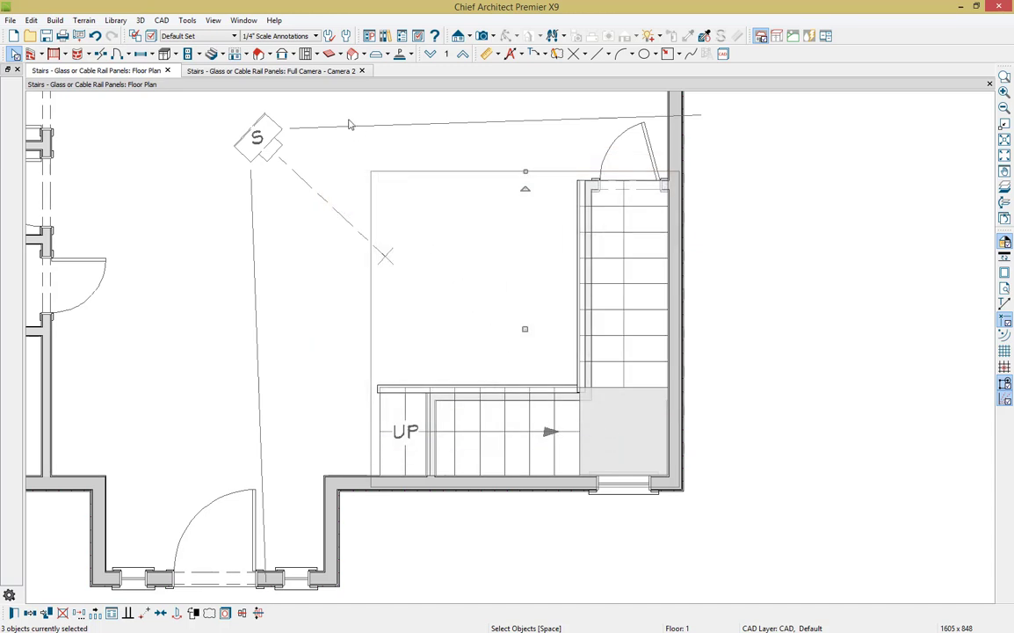
# Step: Switch to the Full Camera - Camera 2 view and select the staircase there
pyautogui.click(309, 71)
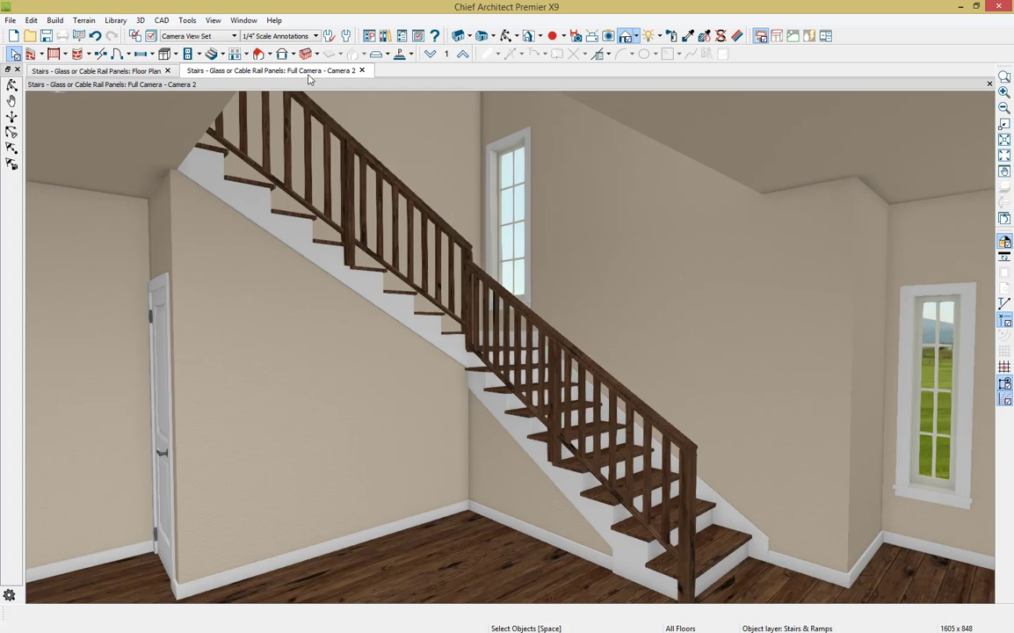
pyautogui.click(221, 53)
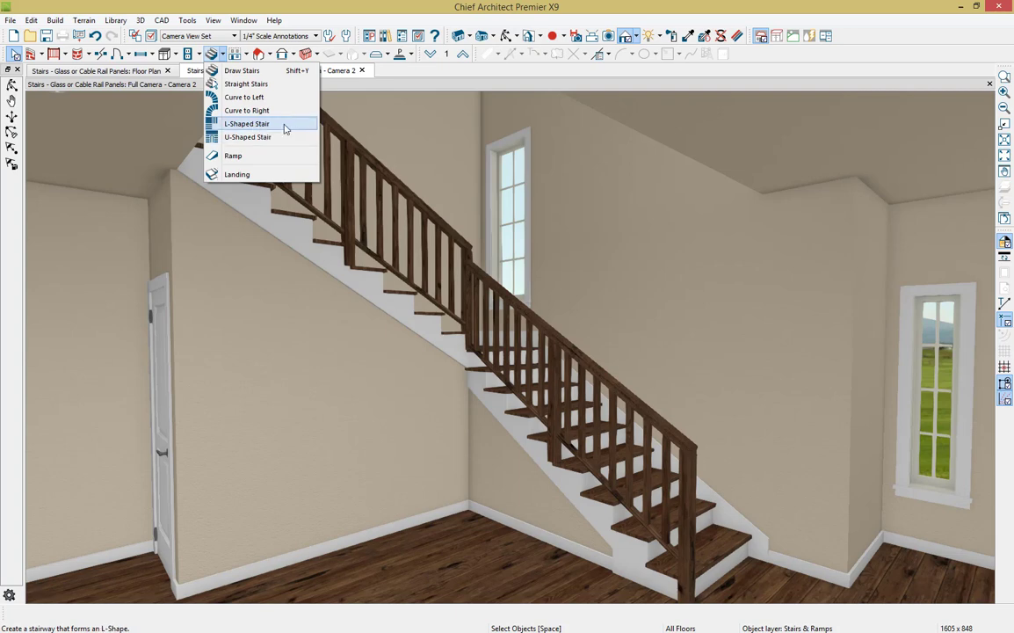
pyautogui.click(340, 84)
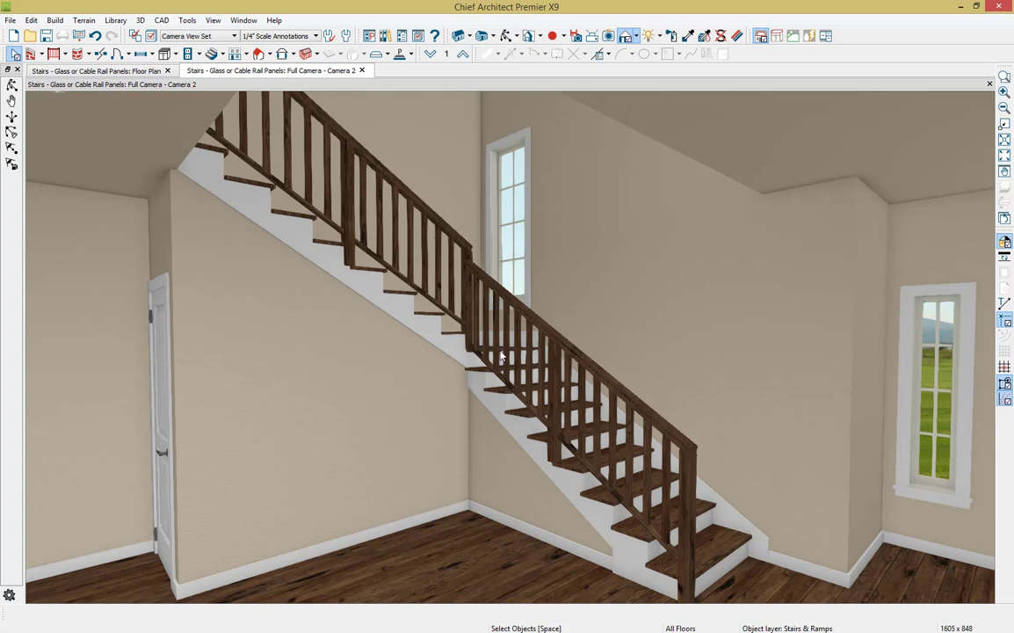
pyautogui.click(591, 444)
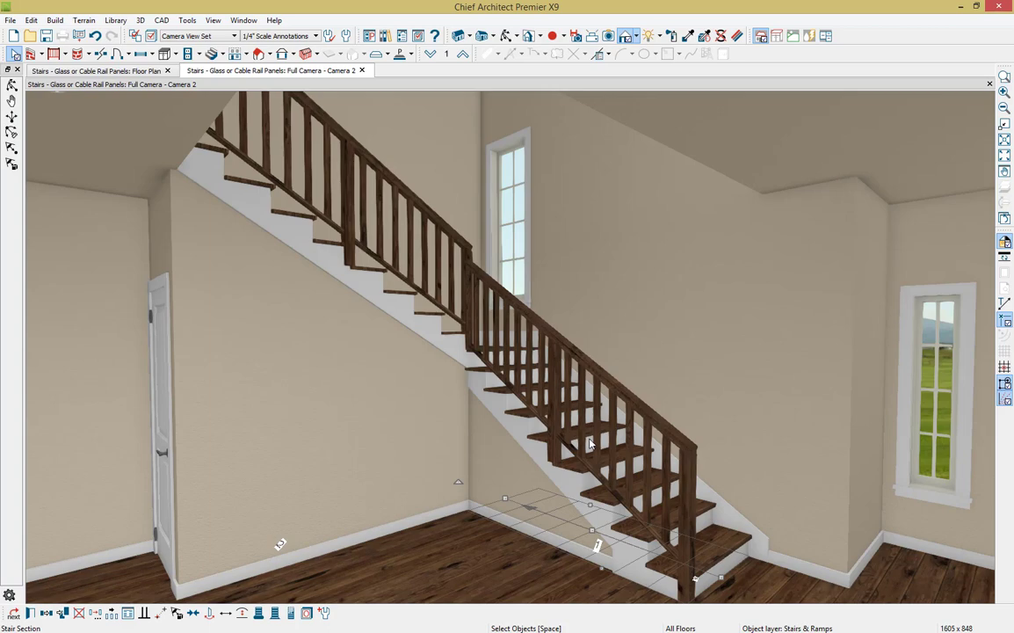
# Step: Set the railing style to Panels and rotate the Standard-rendered preview to inspect it
pyautogui.click(30, 613)
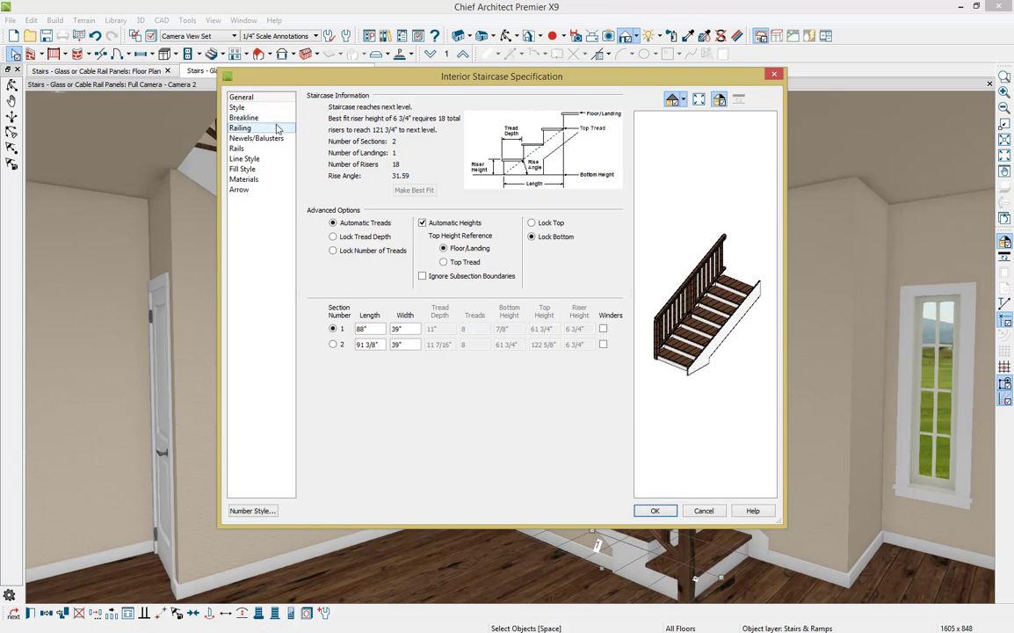
pyautogui.click(278, 129)
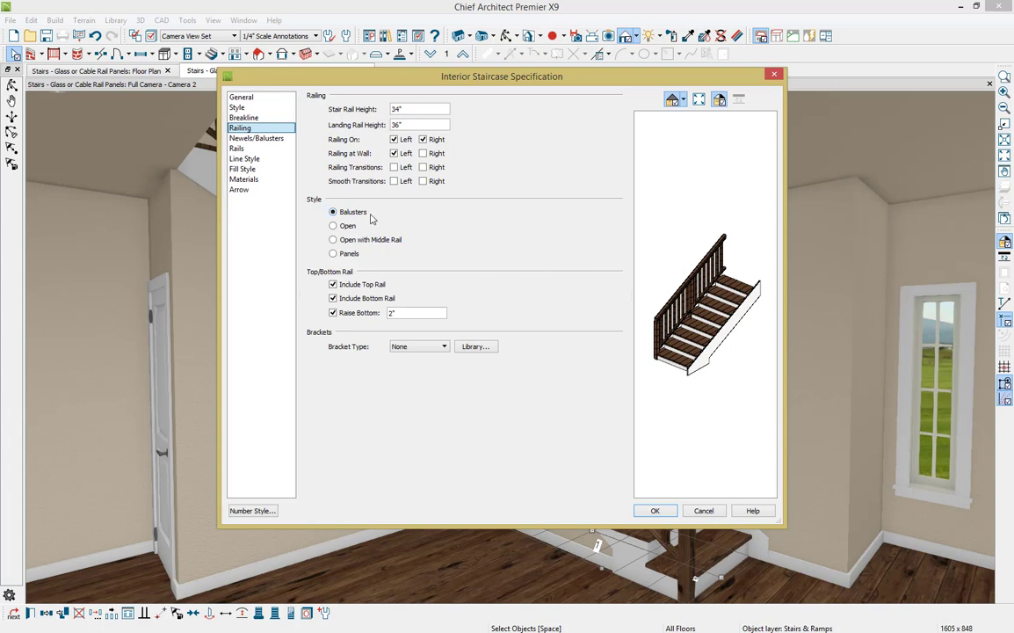
pyautogui.click(352, 256)
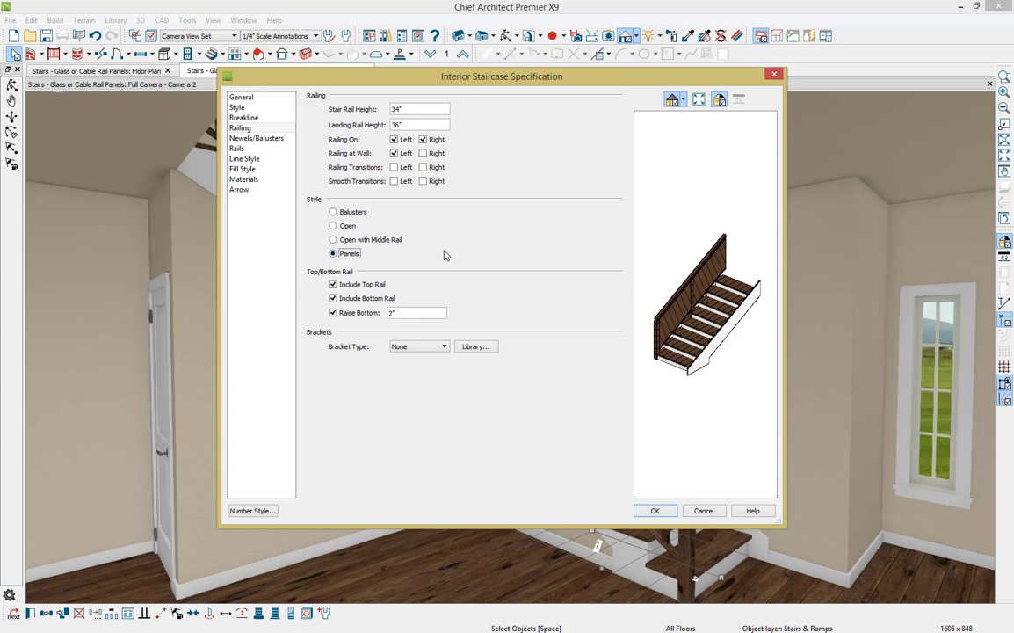
pyautogui.click(678, 99)
pyautogui.click(690, 116)
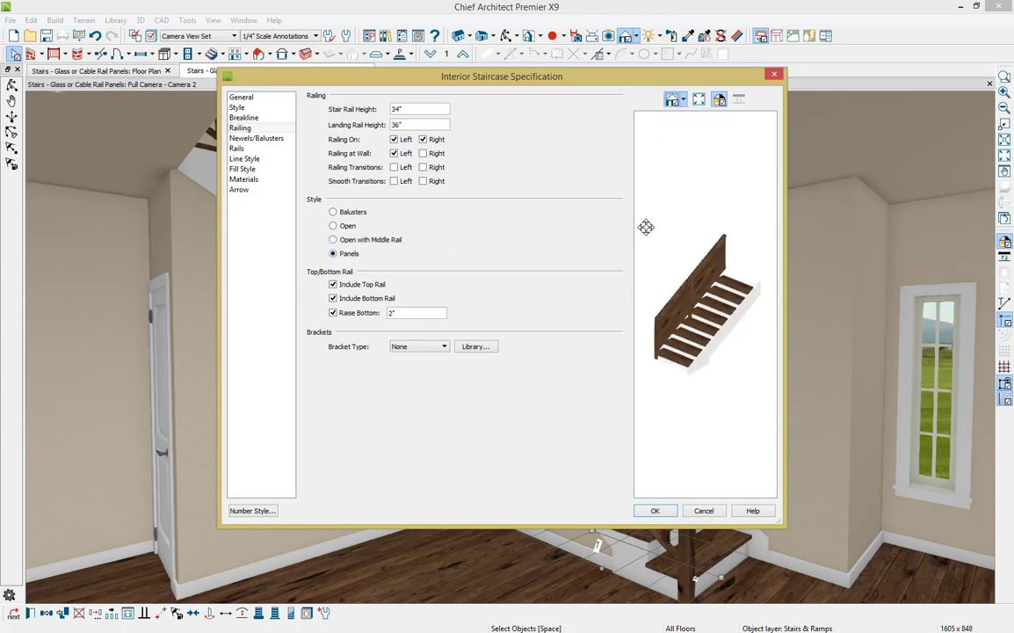
pyautogui.moveTo(645, 227); pyautogui.dragTo(942, 616)
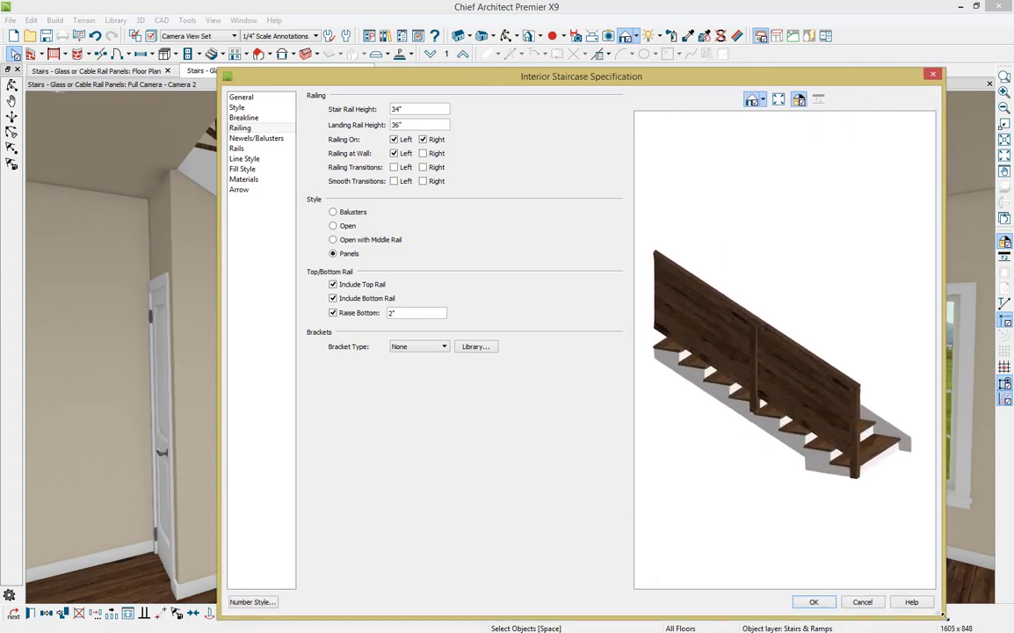
pyautogui.moveTo(554, 75); pyautogui.dragTo(483, 34)
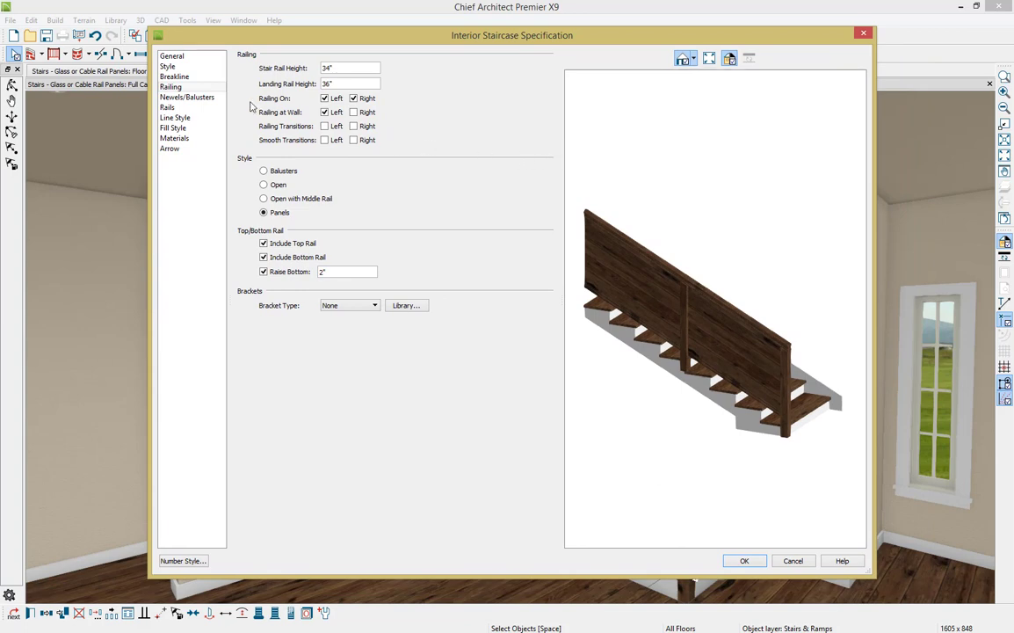
# Step: Keep the Solid panel type and set the panel thickness to .5 (1/2") on Newels/Balusters
pyautogui.click(216, 98)
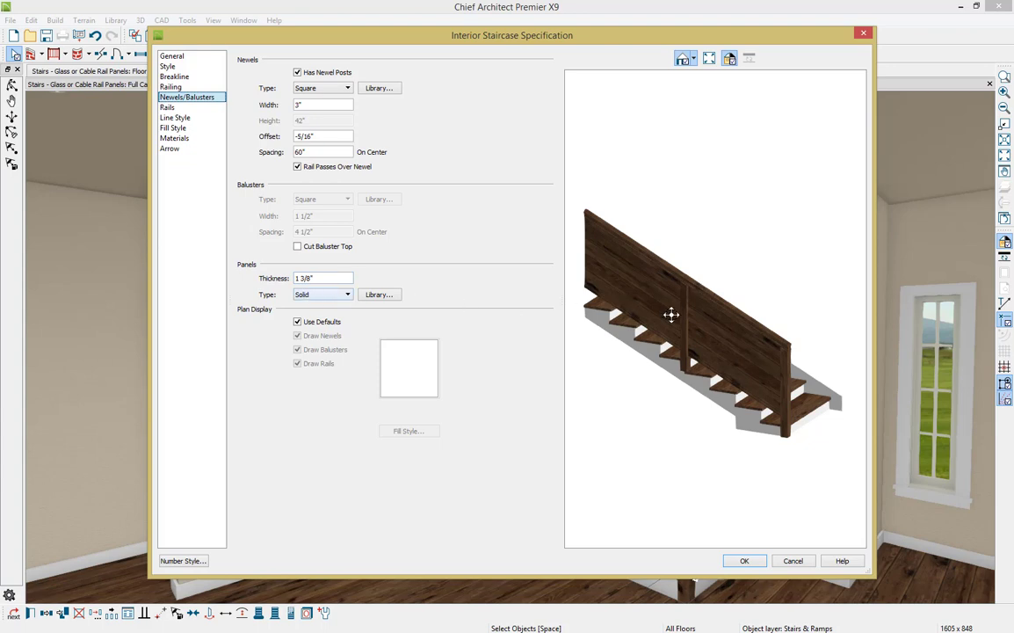
pyautogui.click(335, 298)
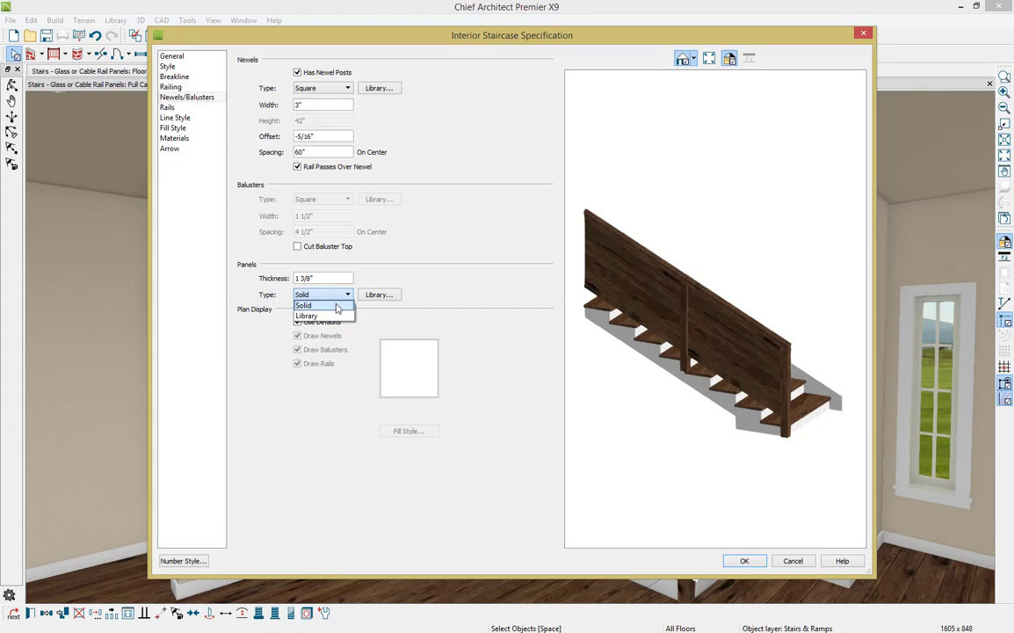
pyautogui.click(328, 277)
pyautogui.moveTo(328, 278); pyautogui.dragTo(267, 278)
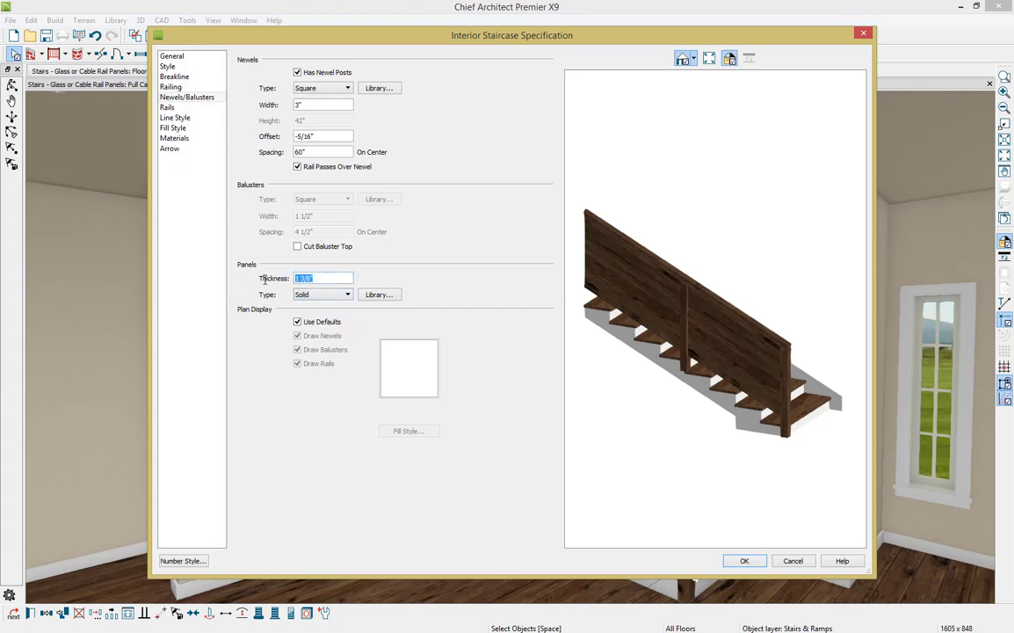
pyautogui.write('.5')
pyautogui.press('Tab')
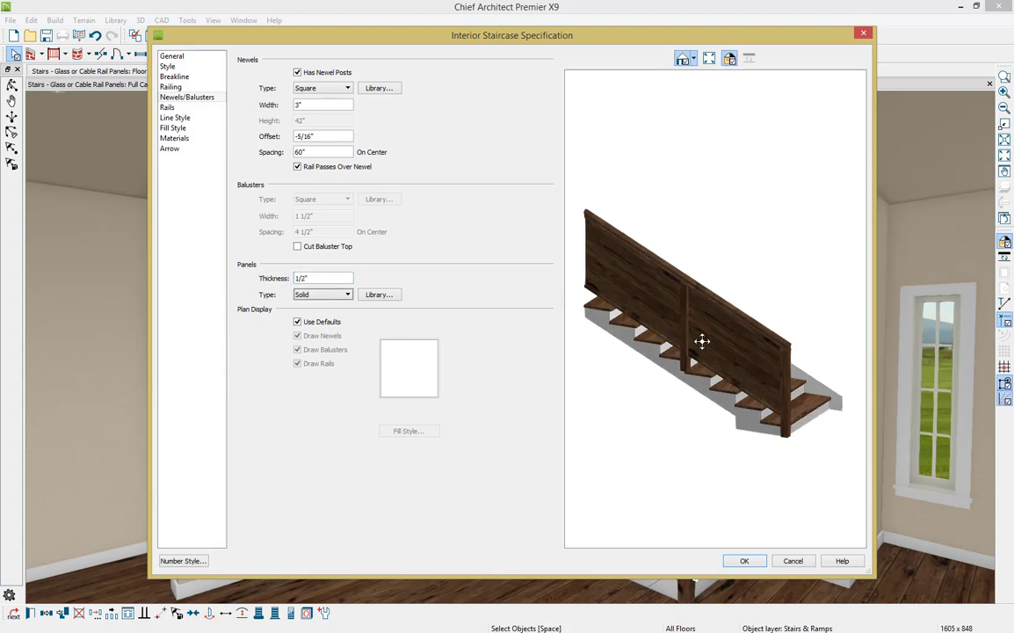
# Step: Assign the Glass Tempered material to the railing Panels and close the staircase specification
pyautogui.click(207, 140)
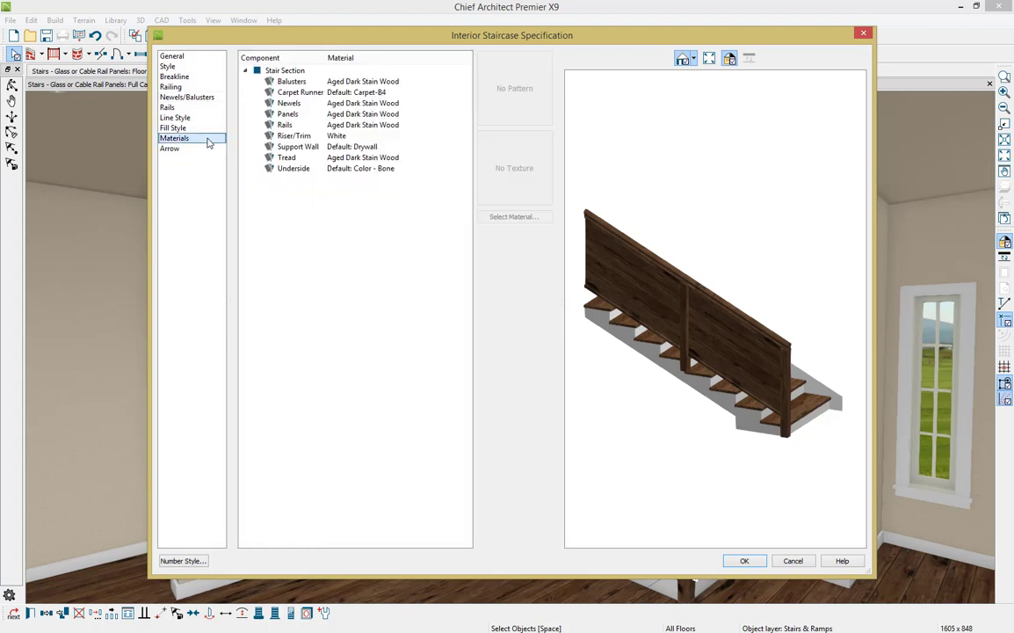
pyautogui.click(294, 114)
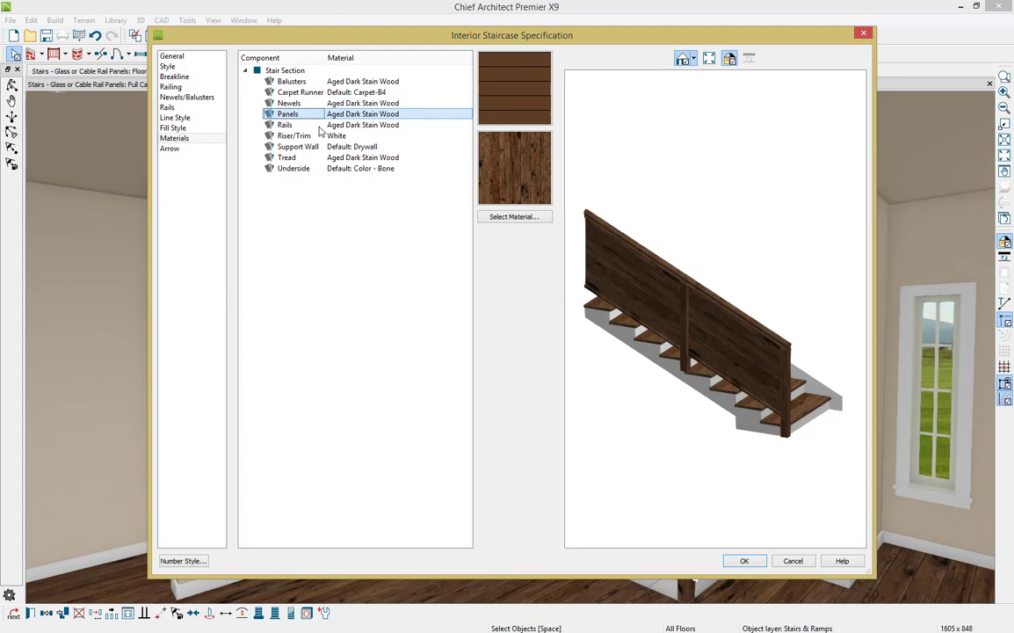
pyautogui.click(514, 217)
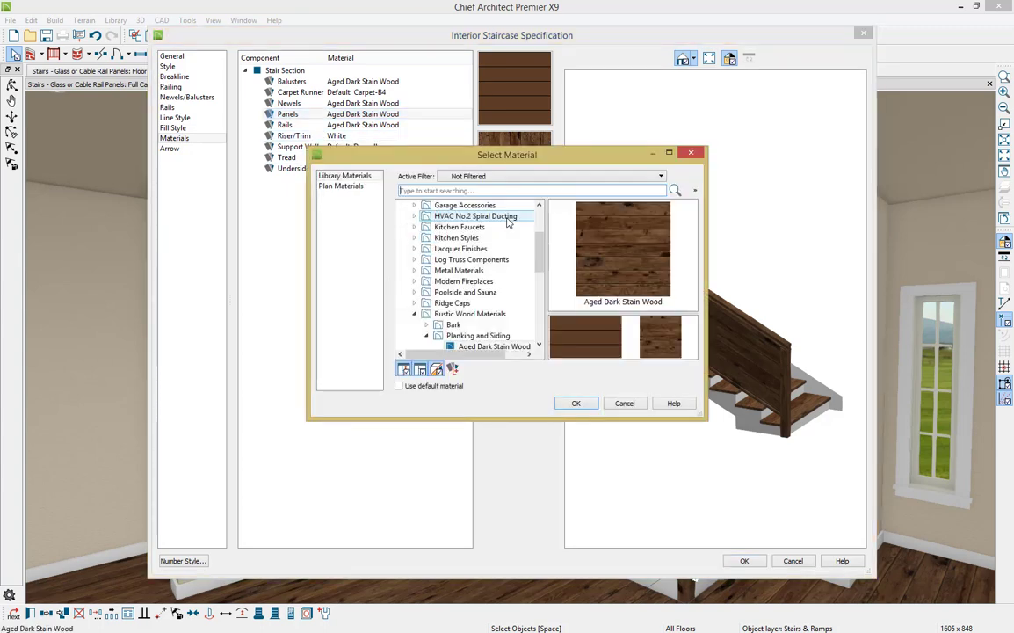
pyautogui.write('glass')
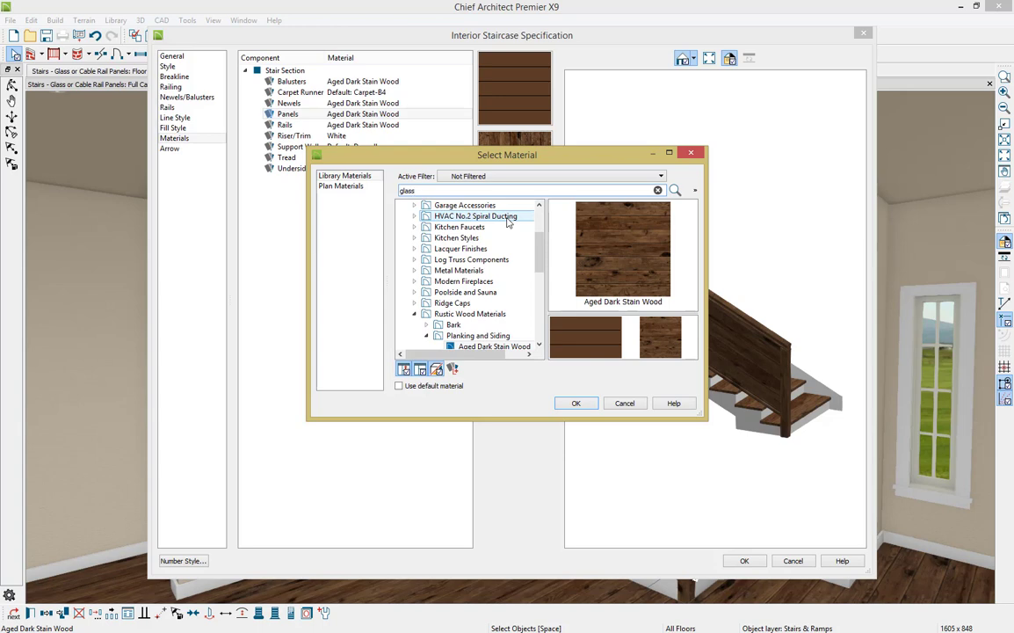
pyautogui.press('Return')
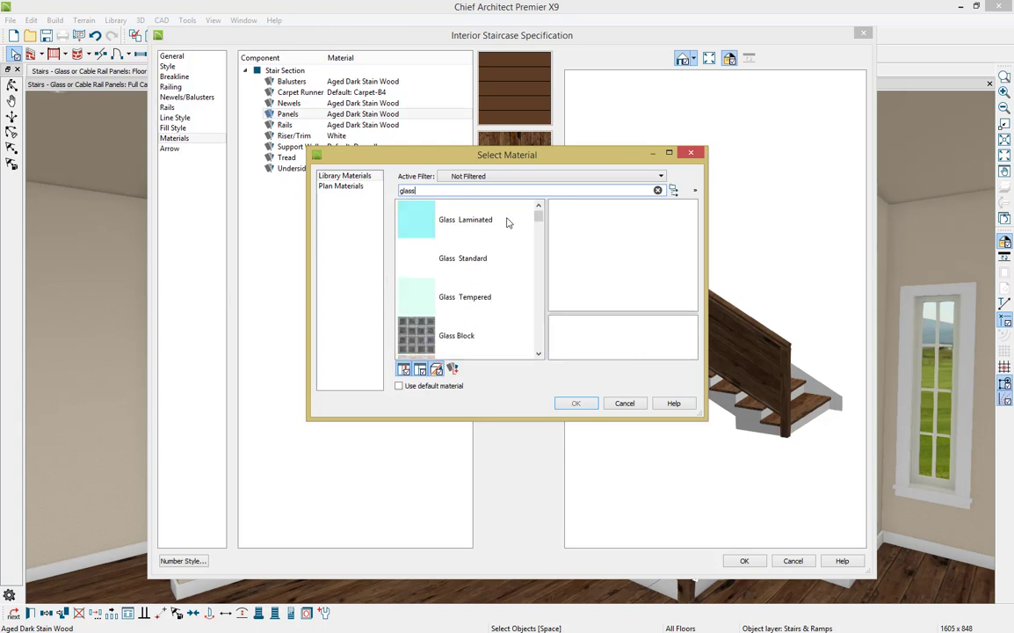
pyautogui.click(495, 297)
pyautogui.click(577, 402)
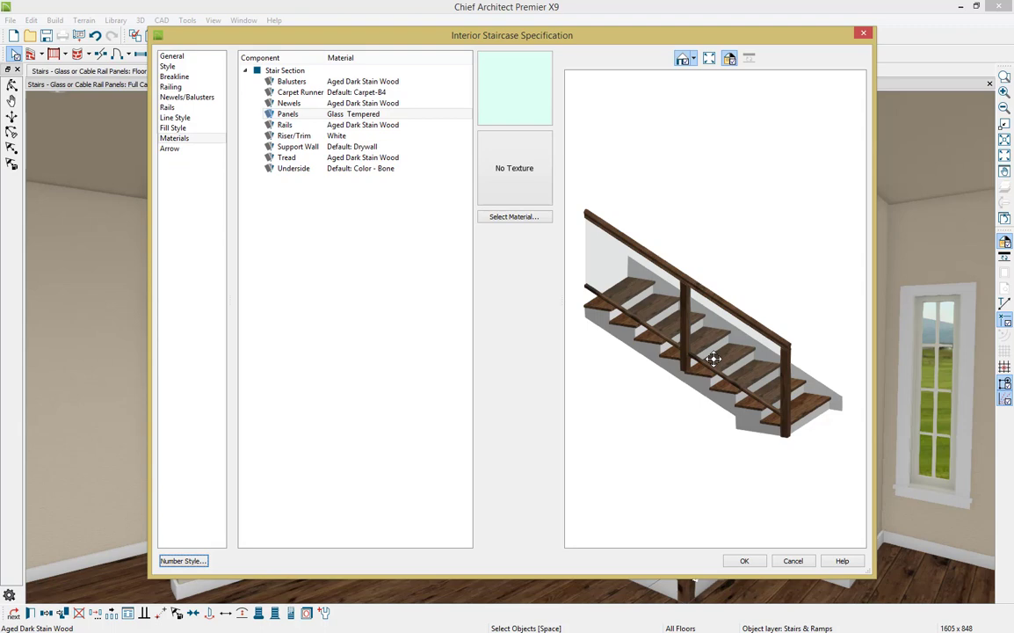
pyautogui.click(743, 561)
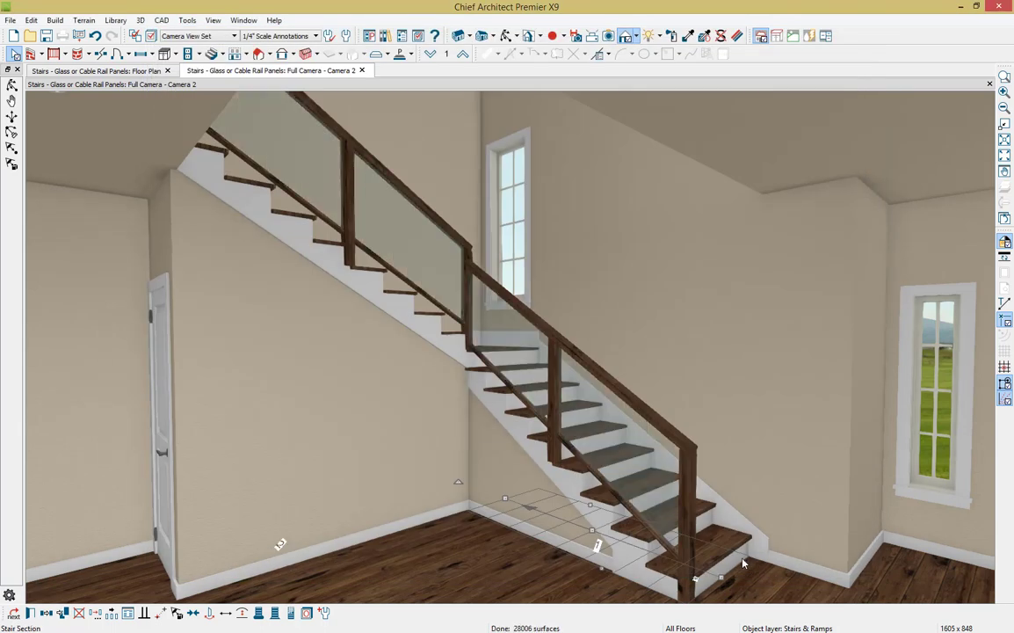
# Step: Clear the selection, reselect the staircase and reopen its Interior Staircase Specification
pyautogui.press('Escape')
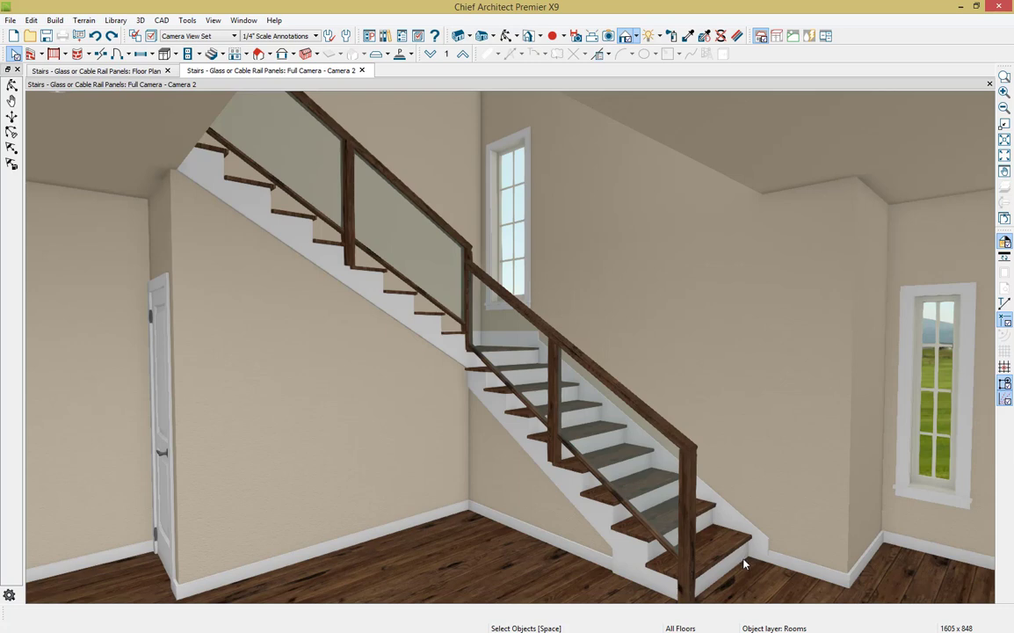
pyautogui.click(627, 530)
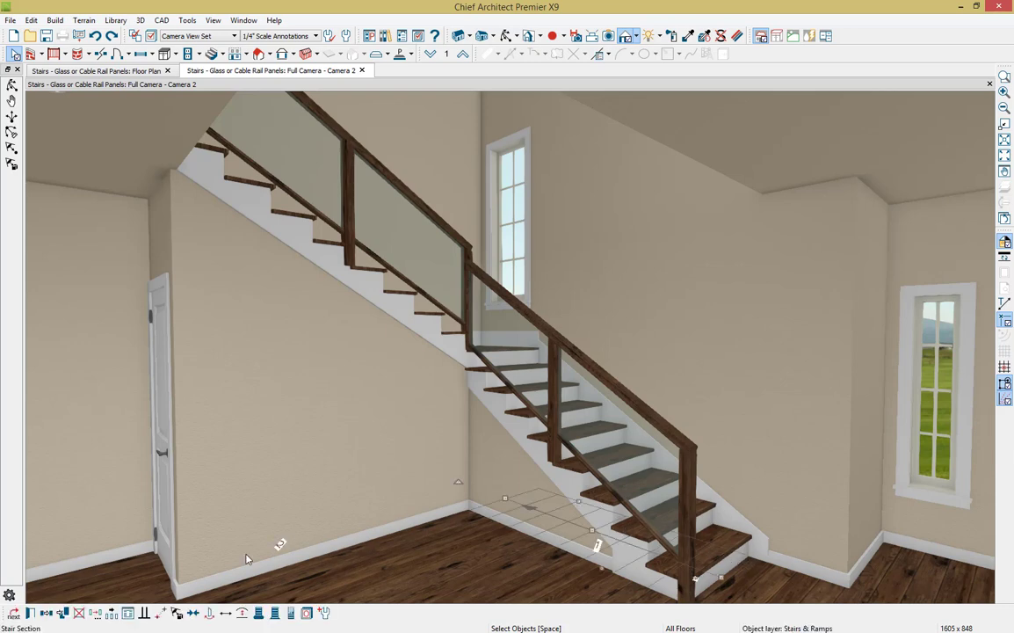
pyautogui.click(30, 612)
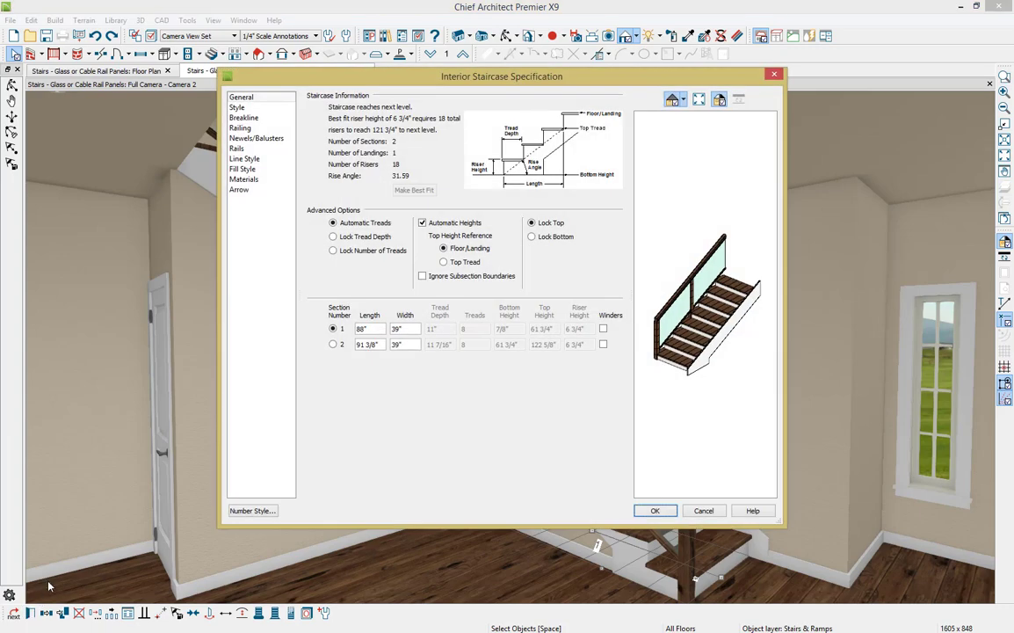
# Step: Apply Cable panels from the Panels Library, then undo to restore the glass panels
pyautogui.click(256, 139)
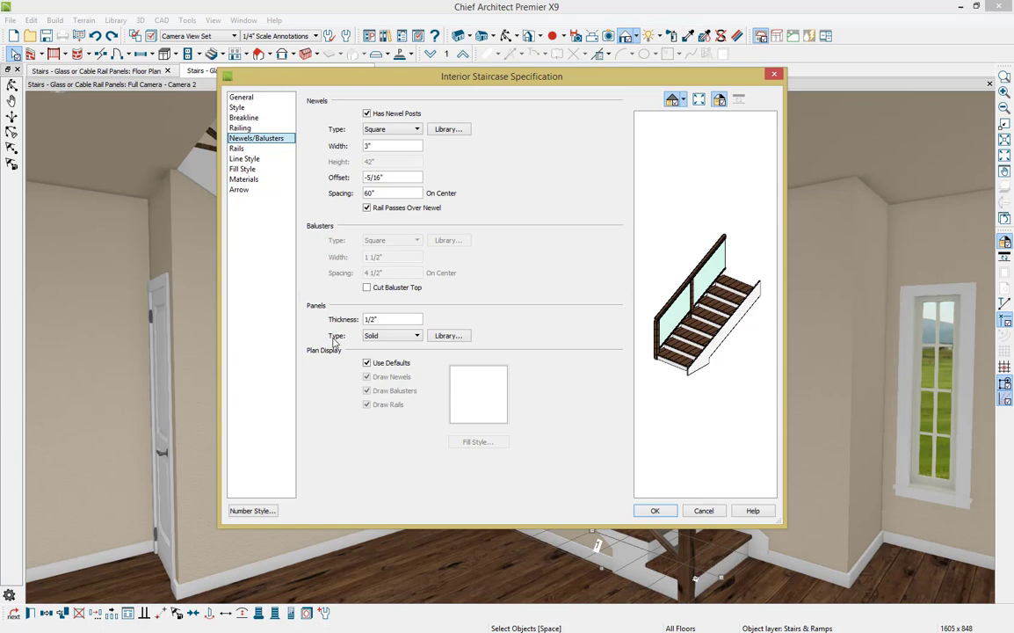
pyautogui.click(449, 336)
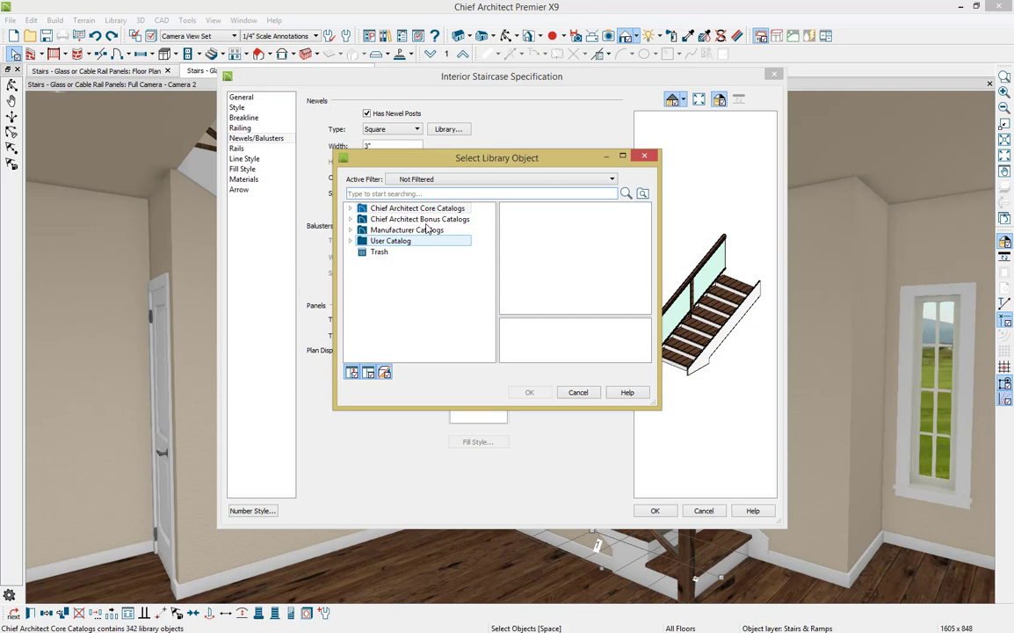
pyautogui.write('cable')
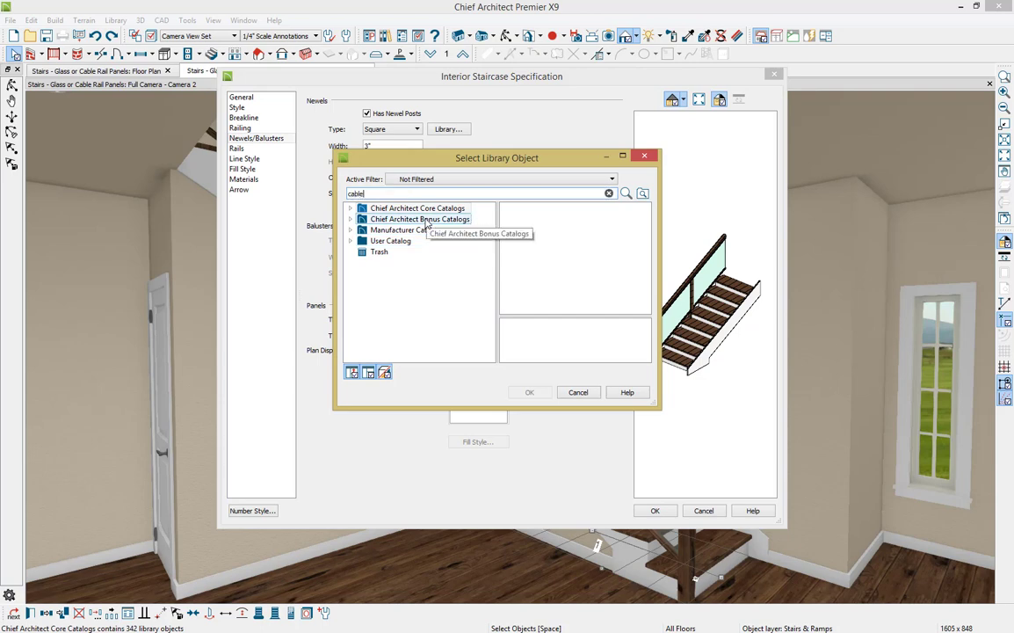
pyautogui.press('Return')
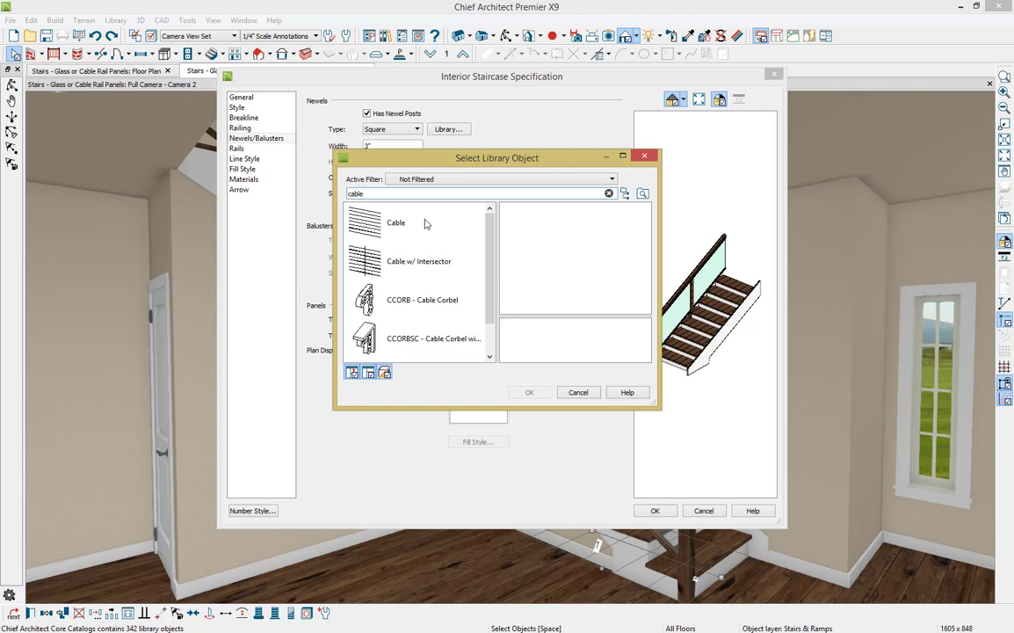
pyautogui.click(425, 225)
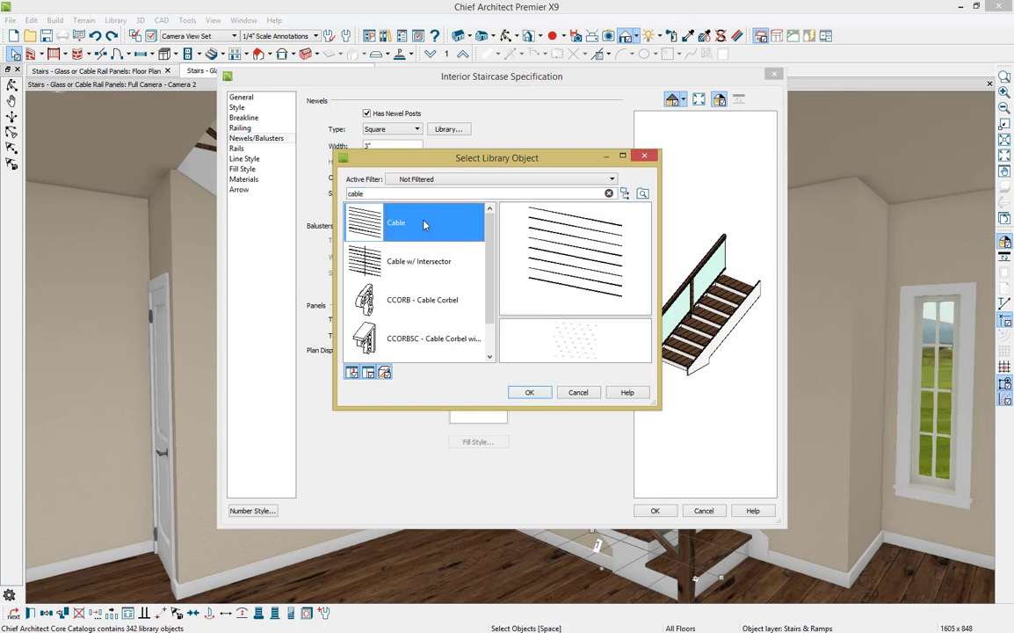
pyautogui.click(528, 392)
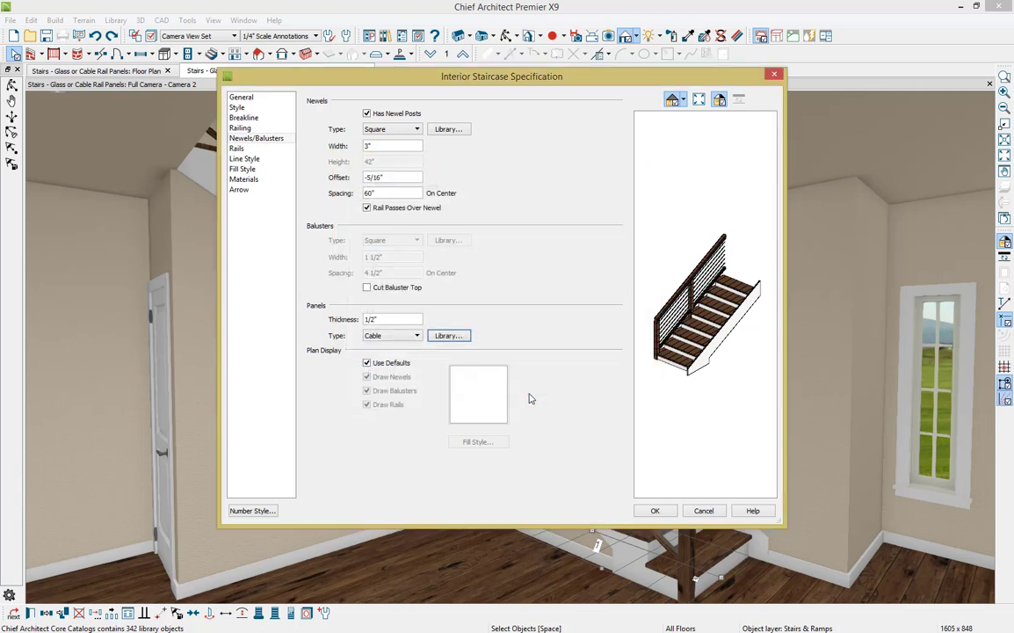
pyautogui.click(654, 511)
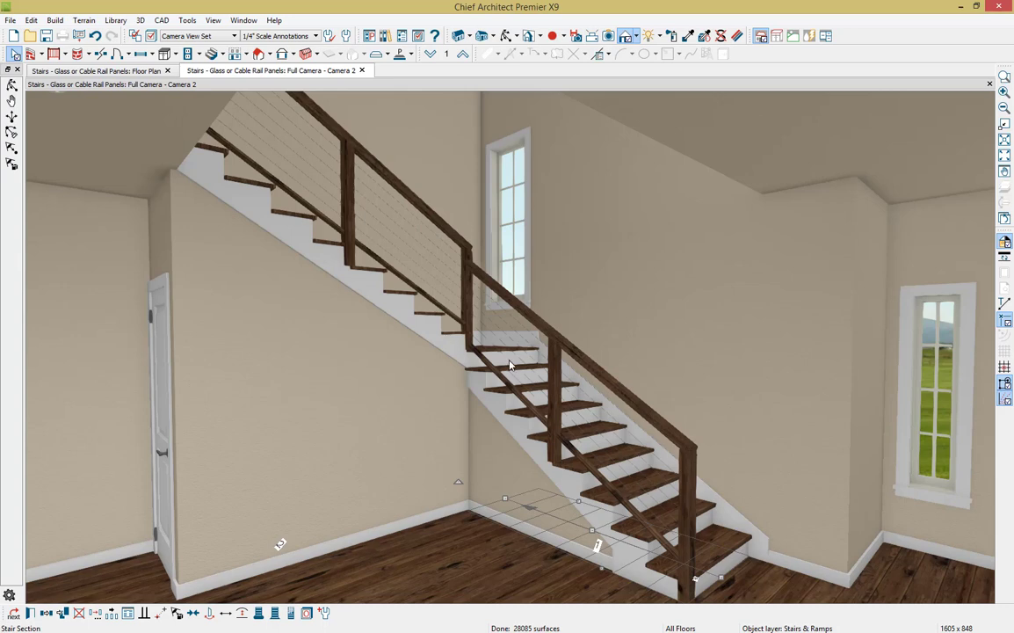
pyautogui.click(95, 35)
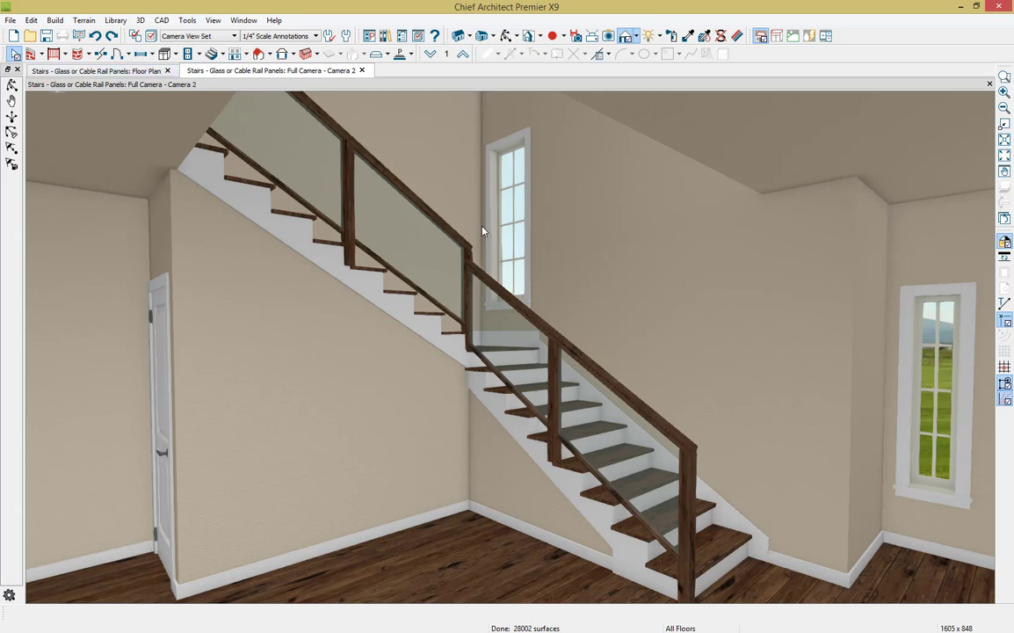
# Step: In the Library Browser, pick Cable from Core Catalogs > Architectural > Fences and Railings > Cable
pyautogui.click(386, 36)
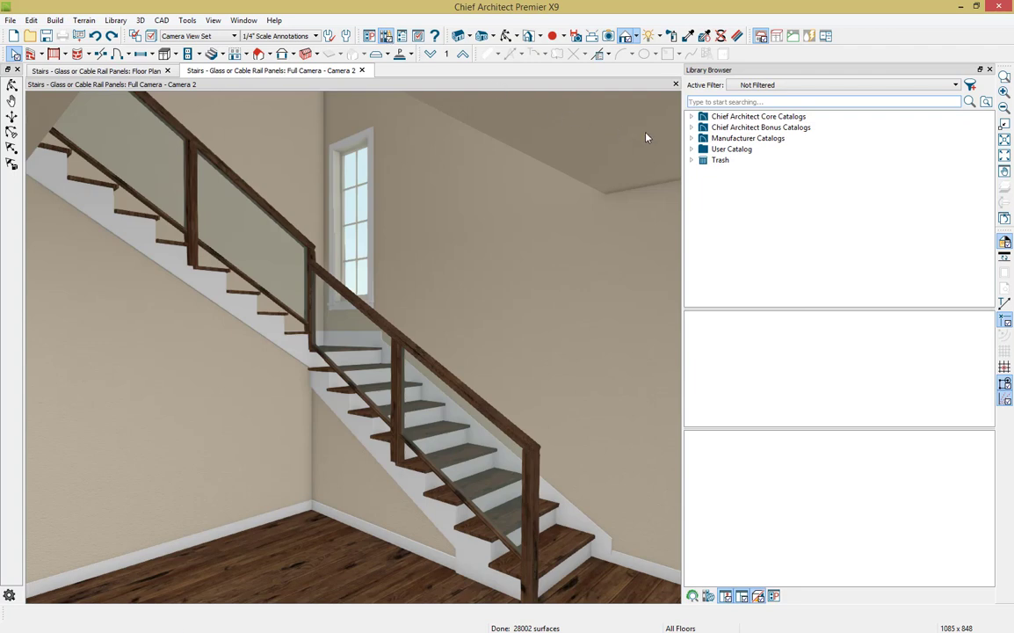
pyautogui.click(691, 118)
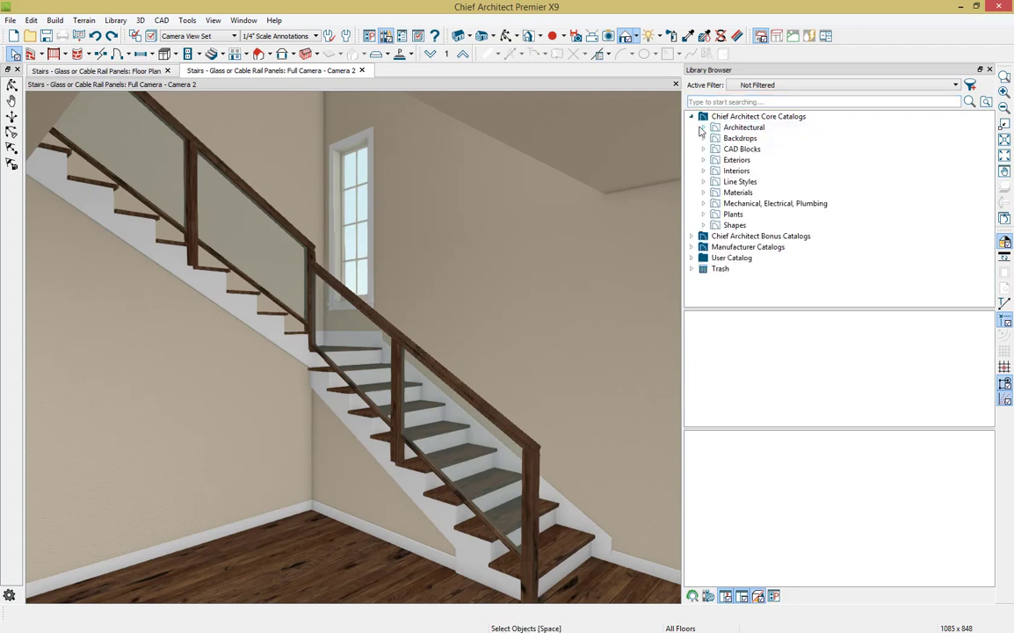
pyautogui.click(703, 129)
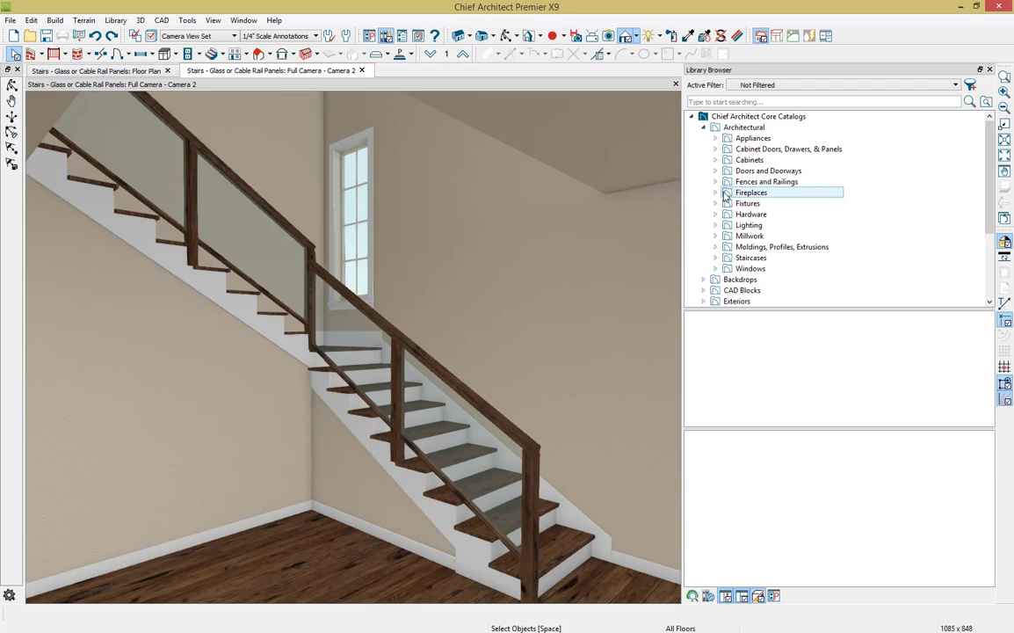
pyautogui.click(715, 182)
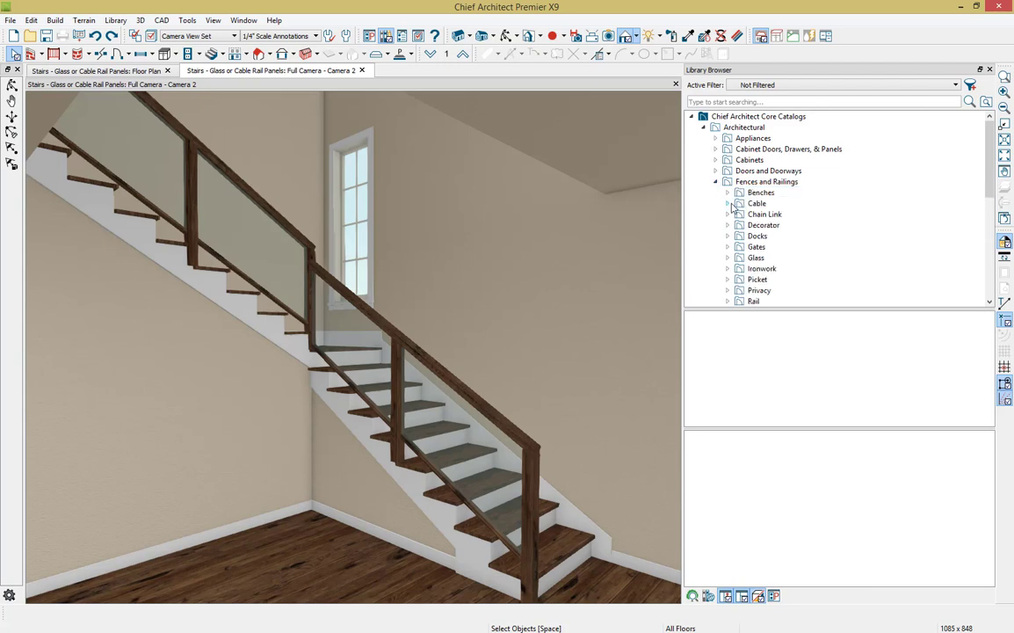
pyautogui.click(728, 203)
pyautogui.click(769, 214)
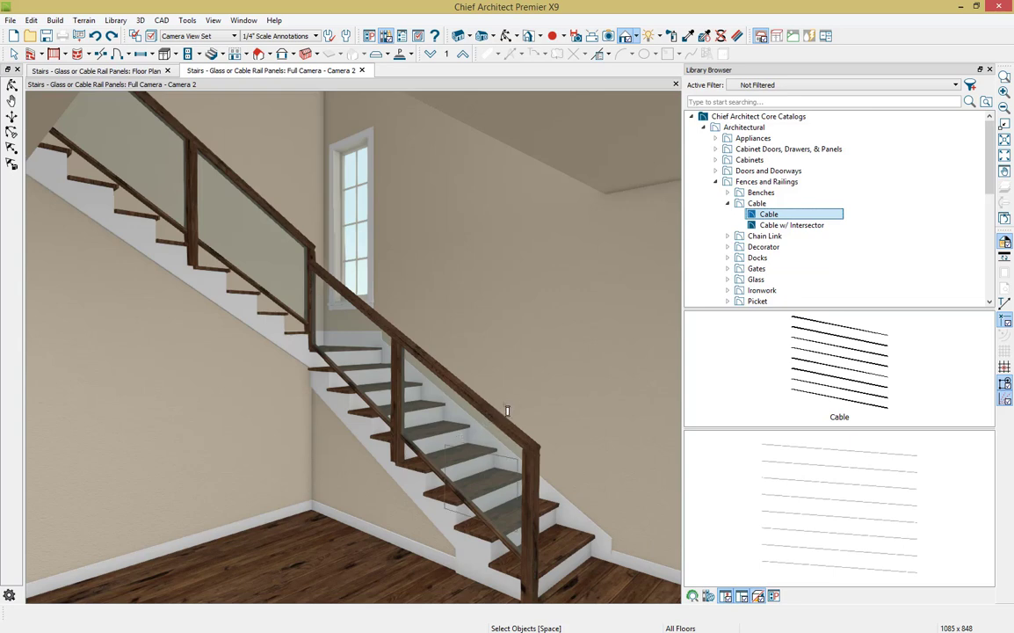
# Step: Apply the Cable railing to the lower and upper glass panels, then close the library
pyautogui.click(476, 442)
pyautogui.click(274, 286)
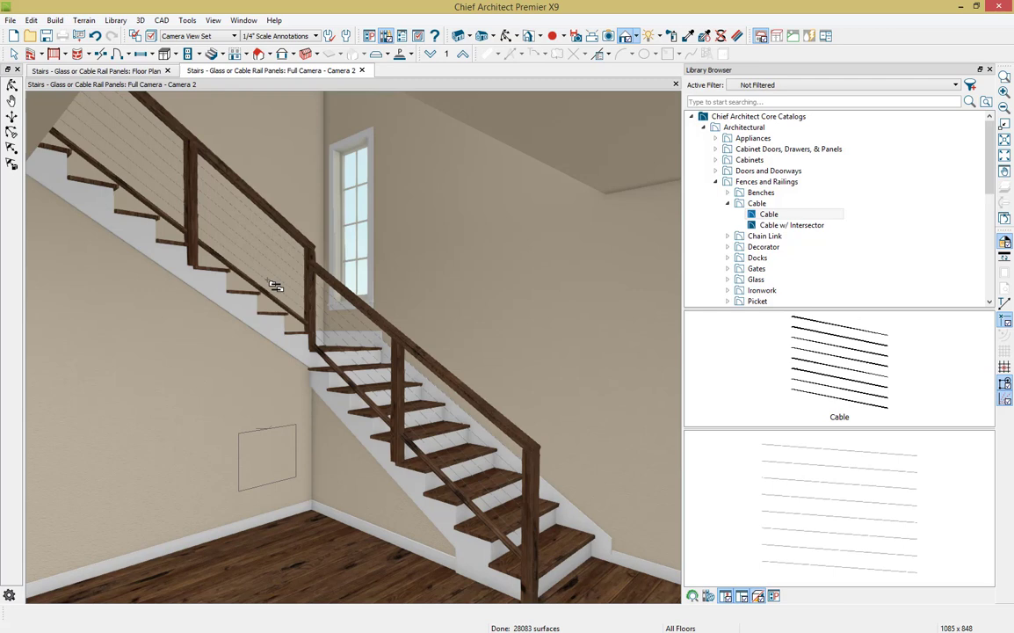
pyautogui.press('Escape')
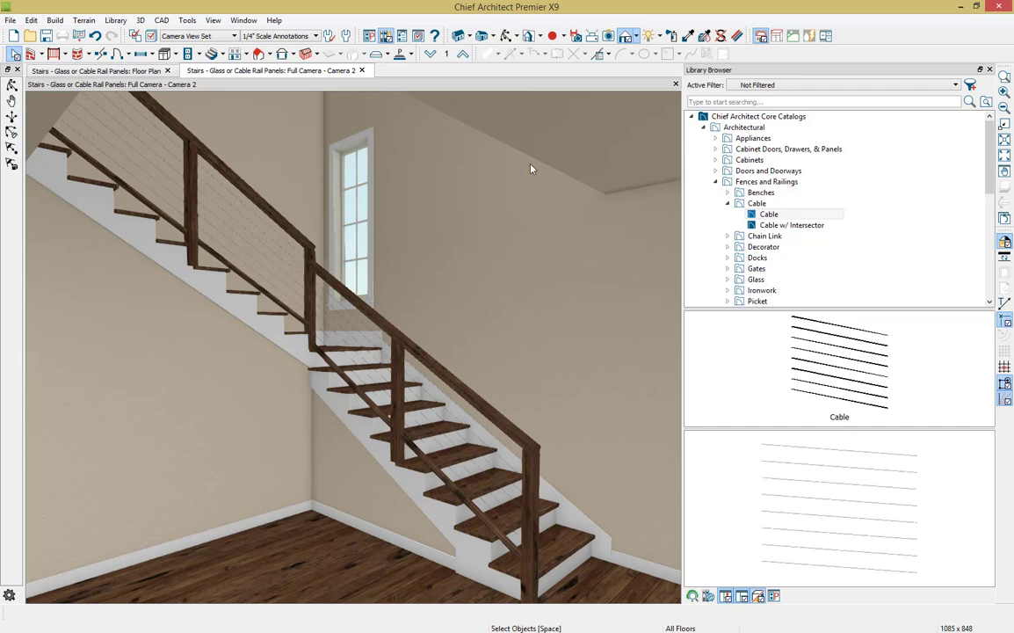
pyautogui.click(989, 71)
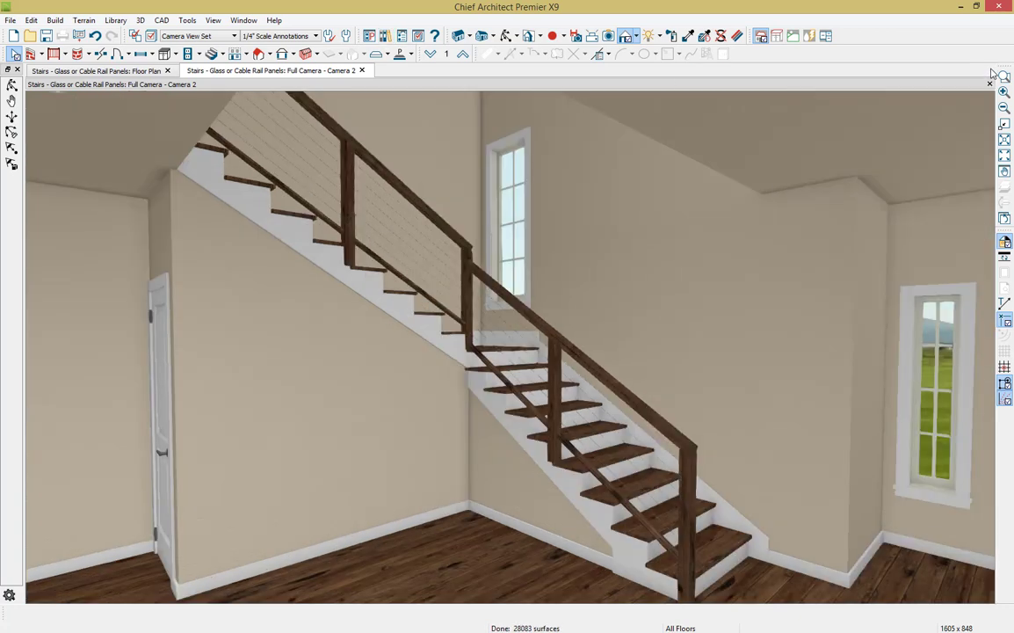